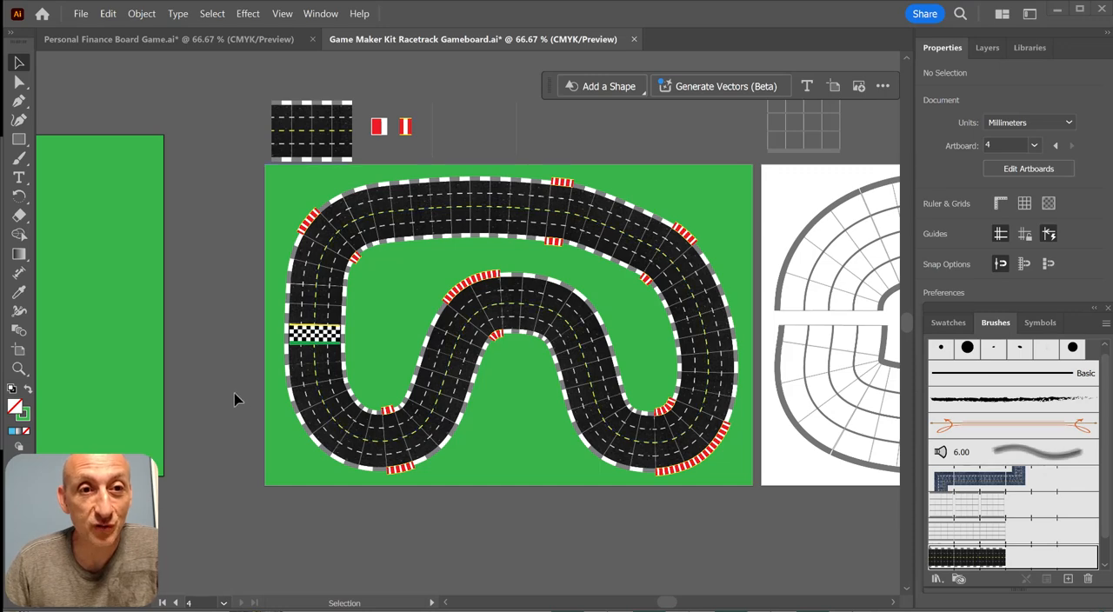
Paint two curved racetrack strokes on the empty green artboard and add red-and-white kerb strokes along both sides of the second one
drag(236, 392, 768, 378)
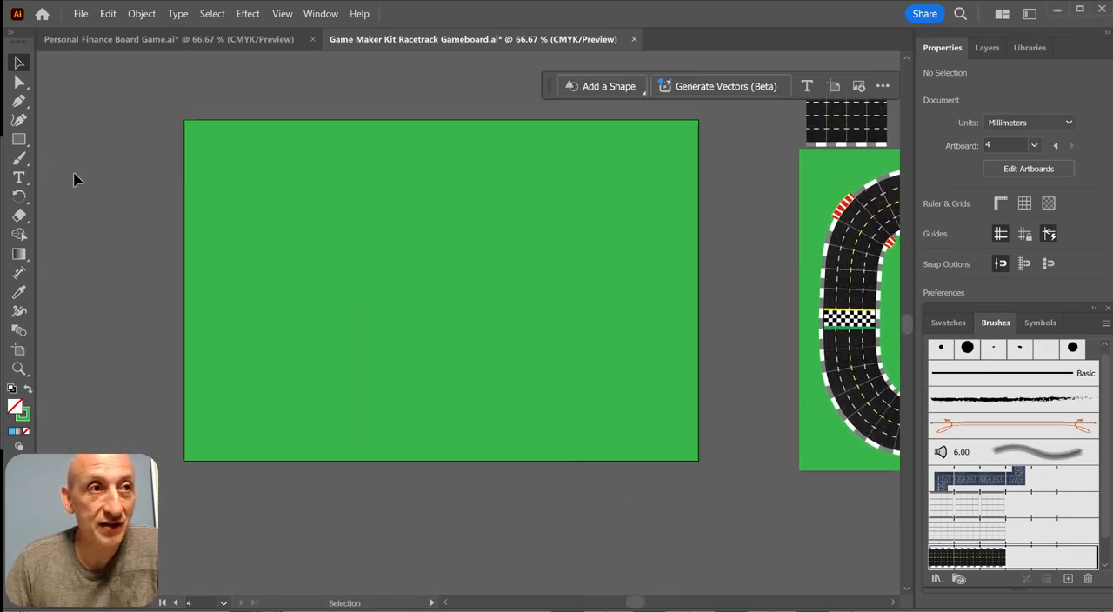
click(20, 158)
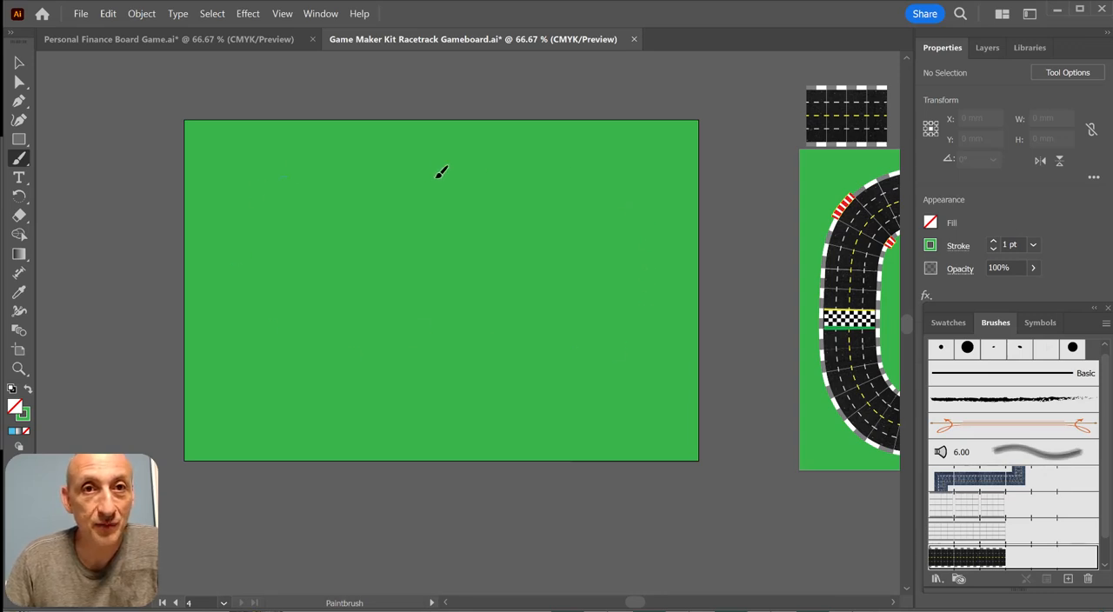
drag(432, 173, 273, 178)
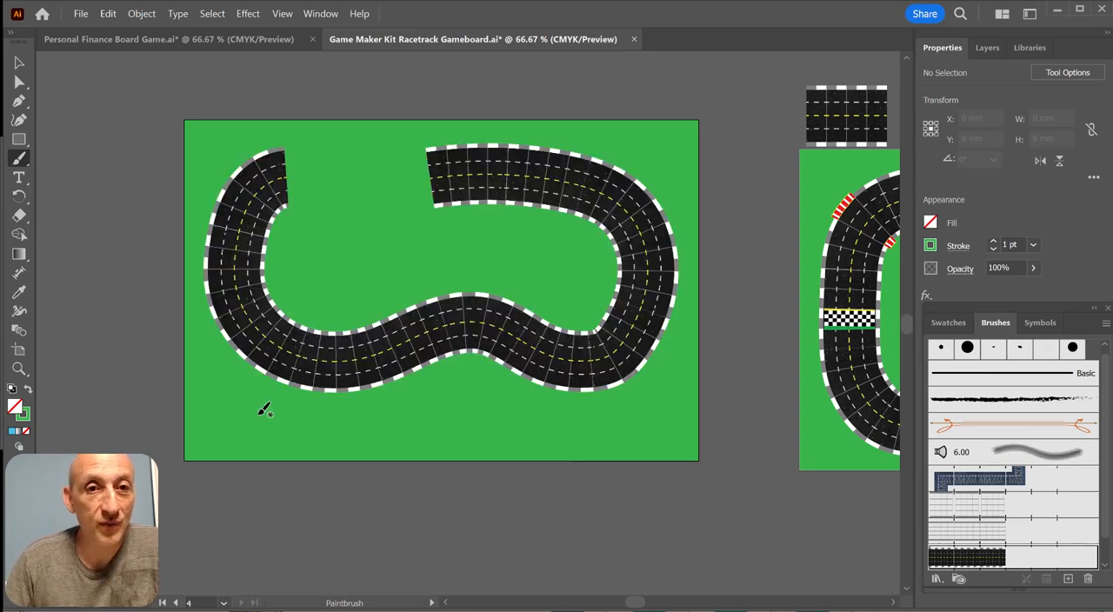
mouse_move(358, 224)
mouse_down()
mouse_move(343, 330)
mouse_move(456, 428)
mouse_move(538, 432)
mouse_up()
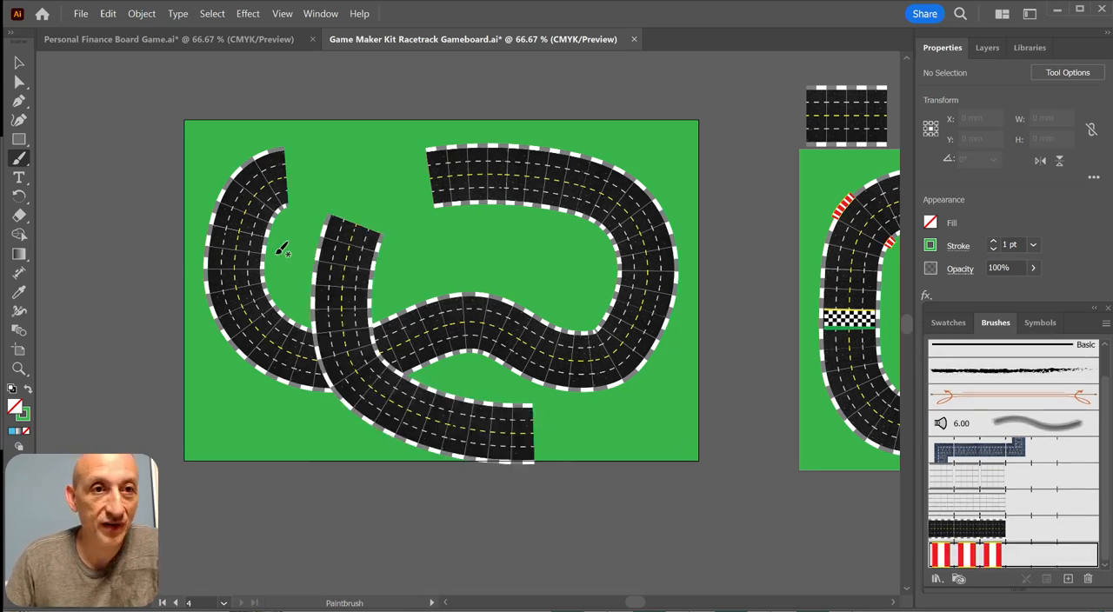
drag(309, 250, 309, 306)
drag(378, 259, 373, 305)
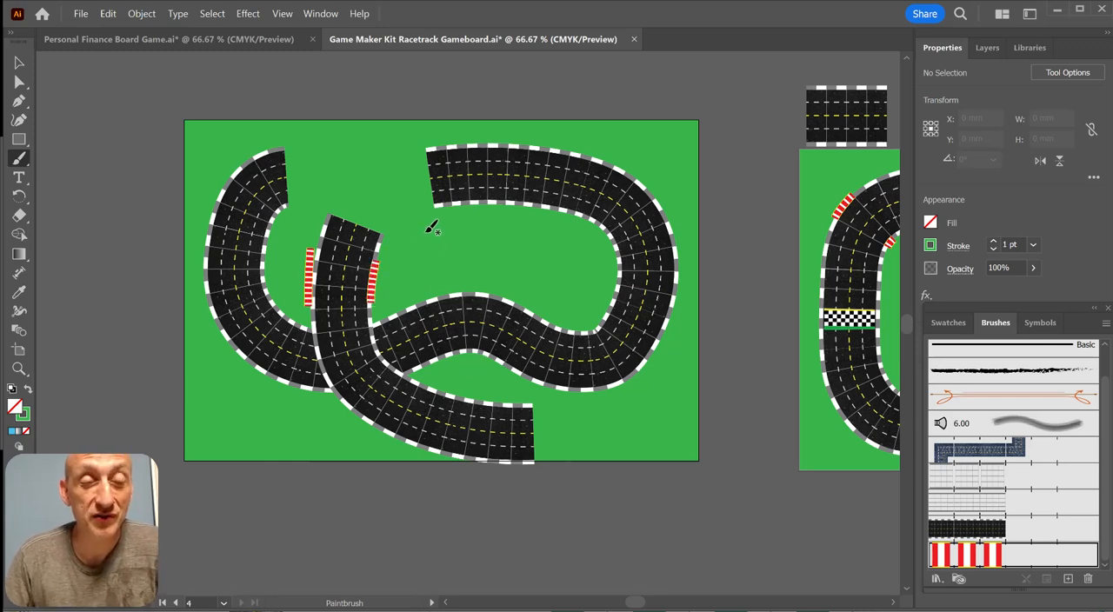
Reshape the second track stroke and one kerb by moving their anchor points and path segments with Direct Selection
click(19, 81)
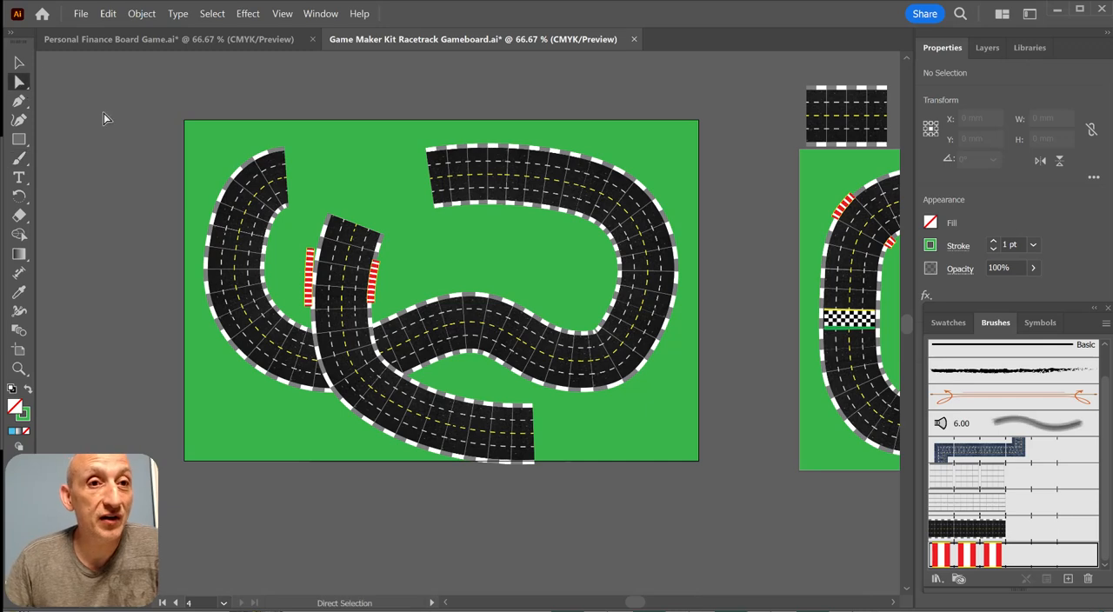
click(345, 296)
drag(345, 262, 411, 154)
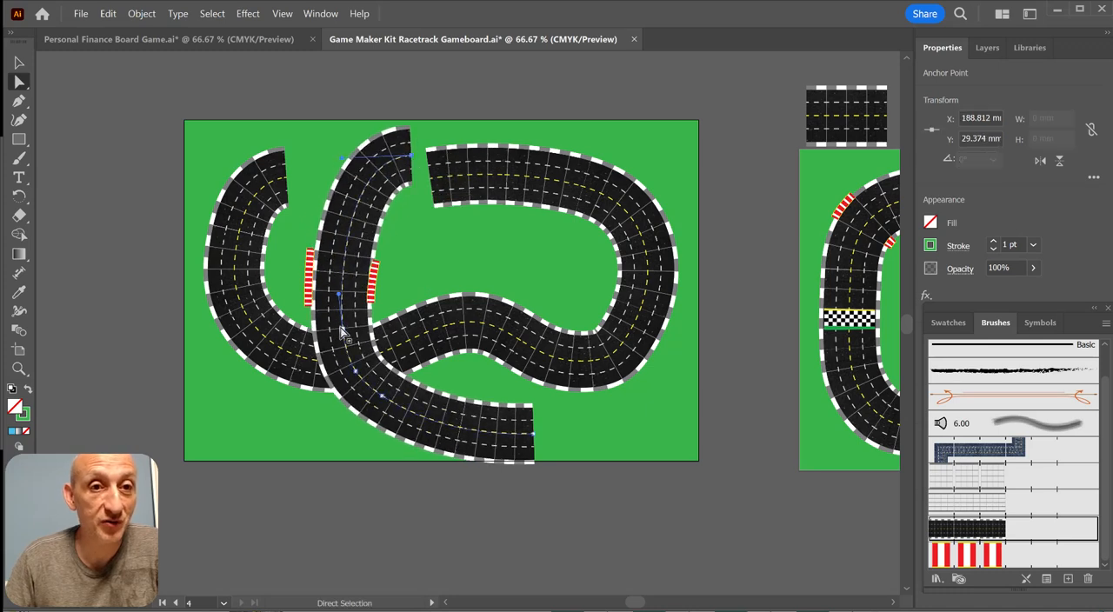
drag(340, 330, 235, 340)
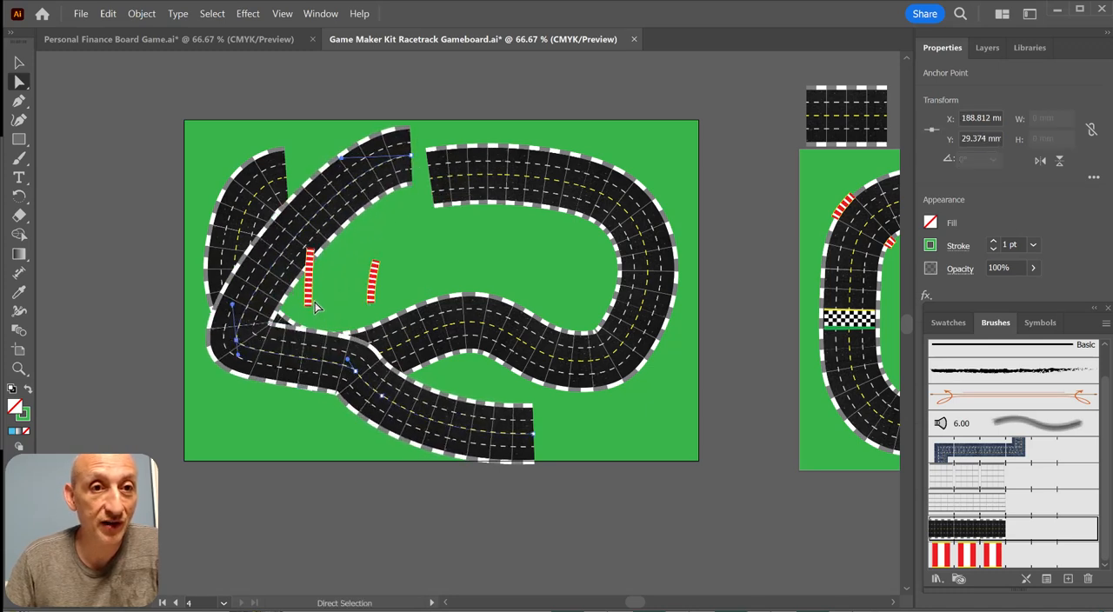
drag(314, 309, 253, 291)
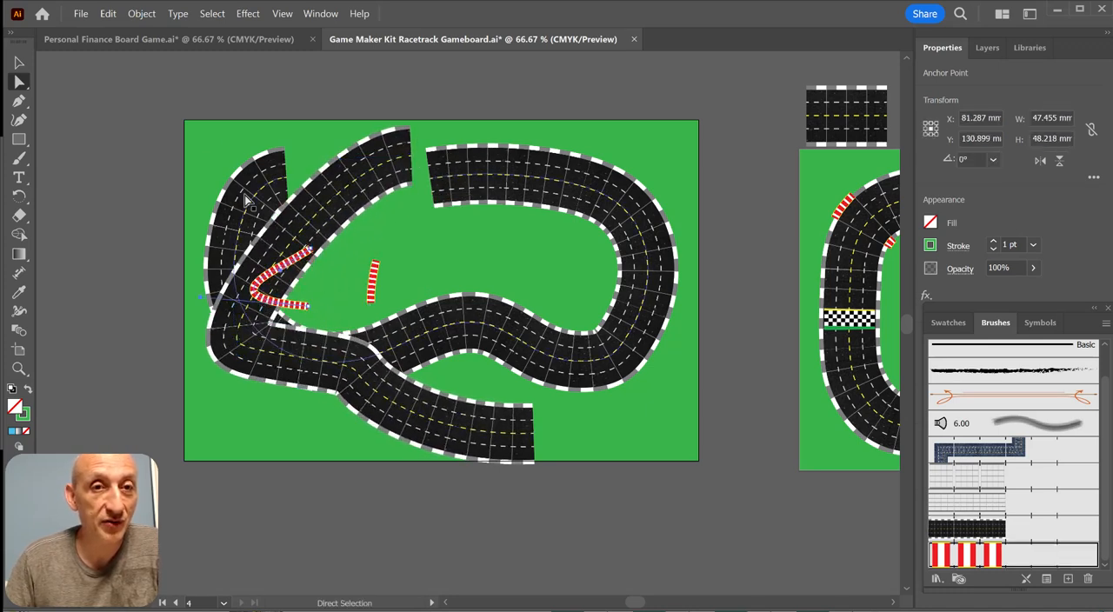
click(19, 63)
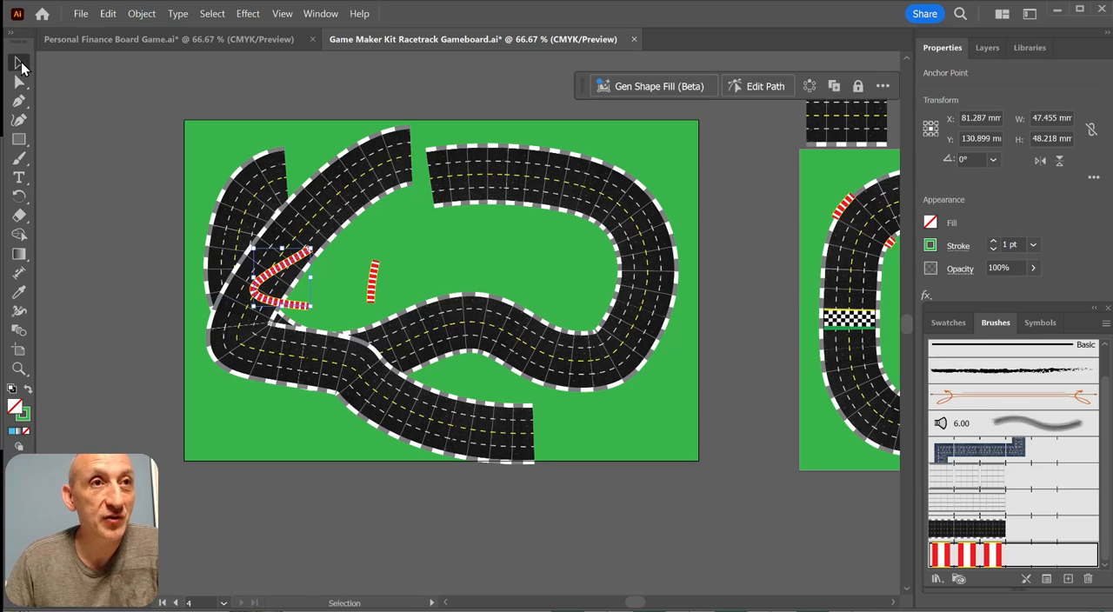
Switch to Personal Finance Board Game.ai and examine the row of letter tiles and the surrounding board layout
click(203, 44)
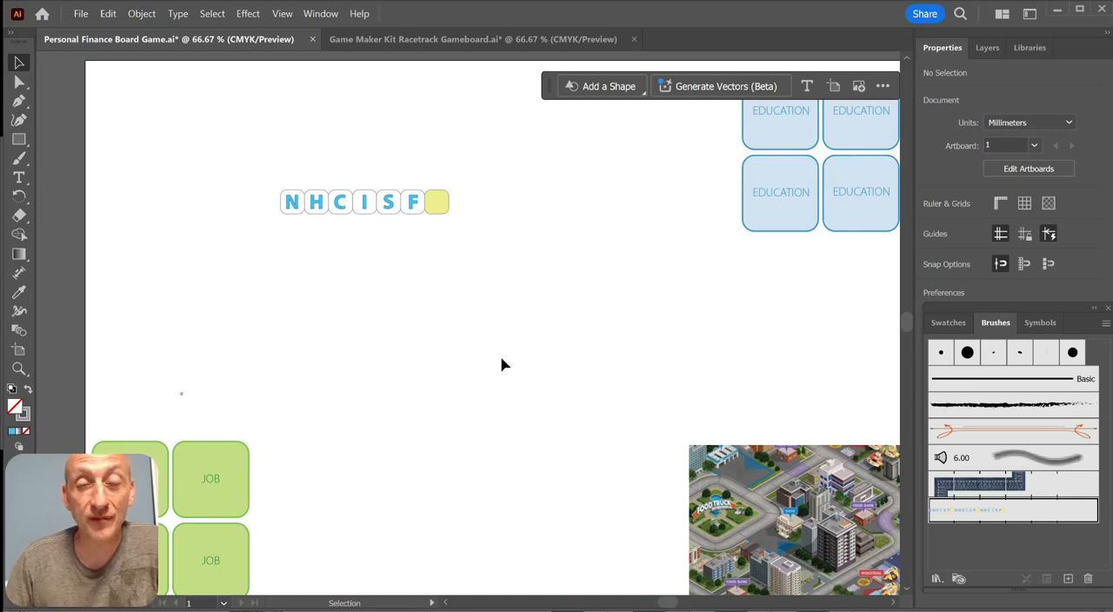
scroll(300, 202, up, 2)
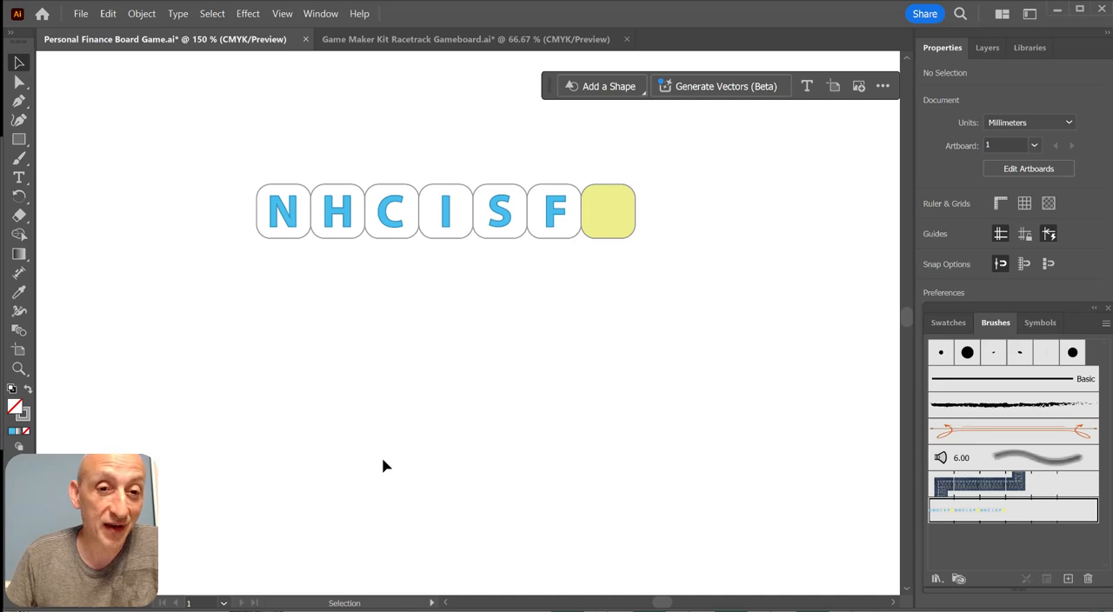
scroll(391, 431, down, 3)
drag(455, 472, 448, 410)
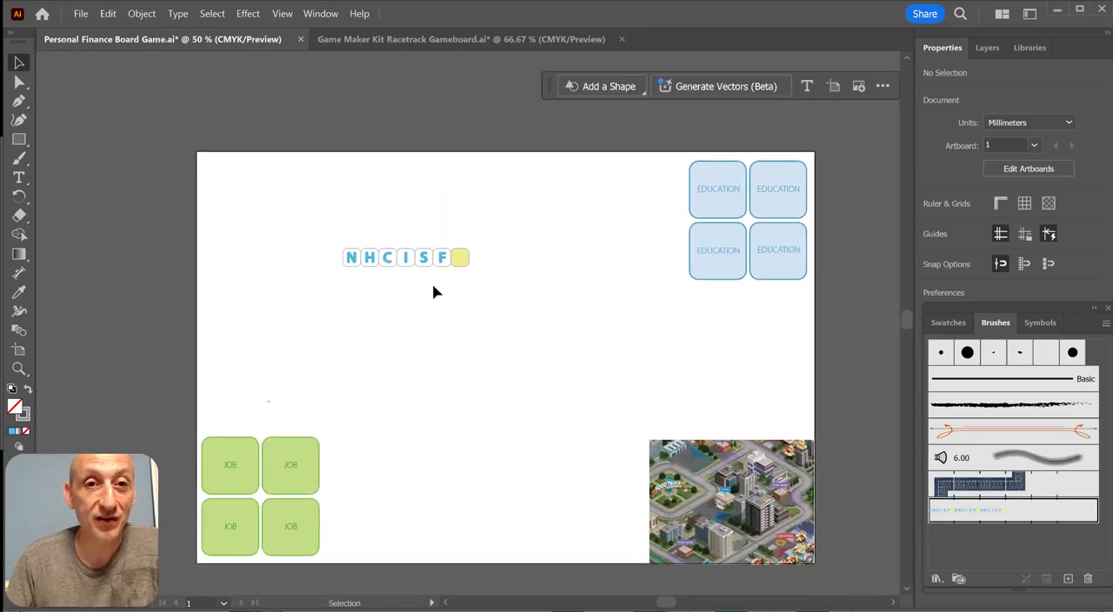
scroll(449, 398, up, 1)
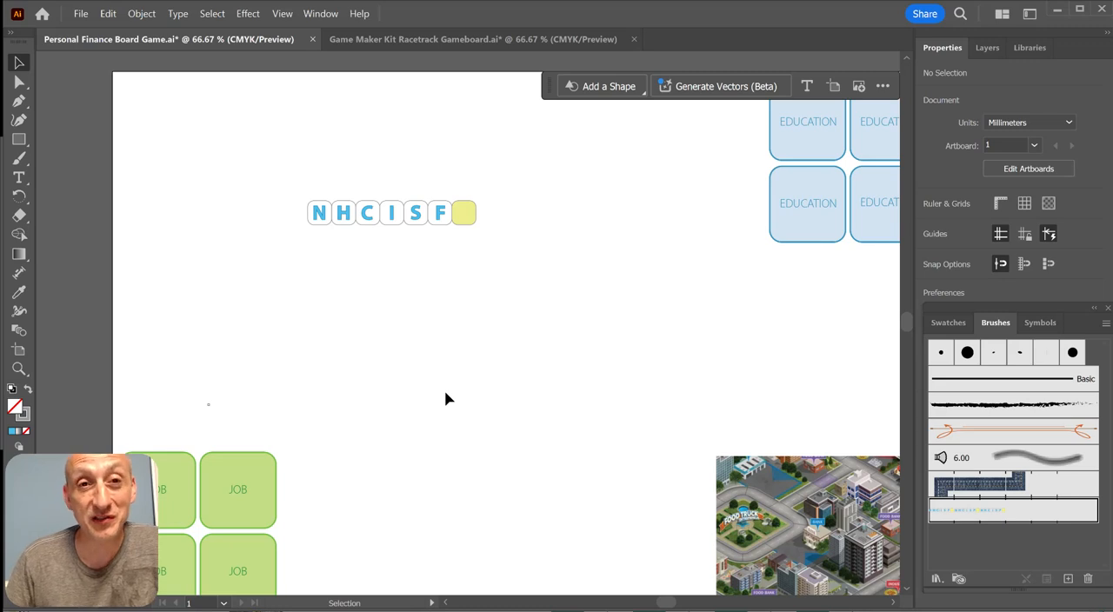
drag(290, 178, 481, 239)
click(387, 280)
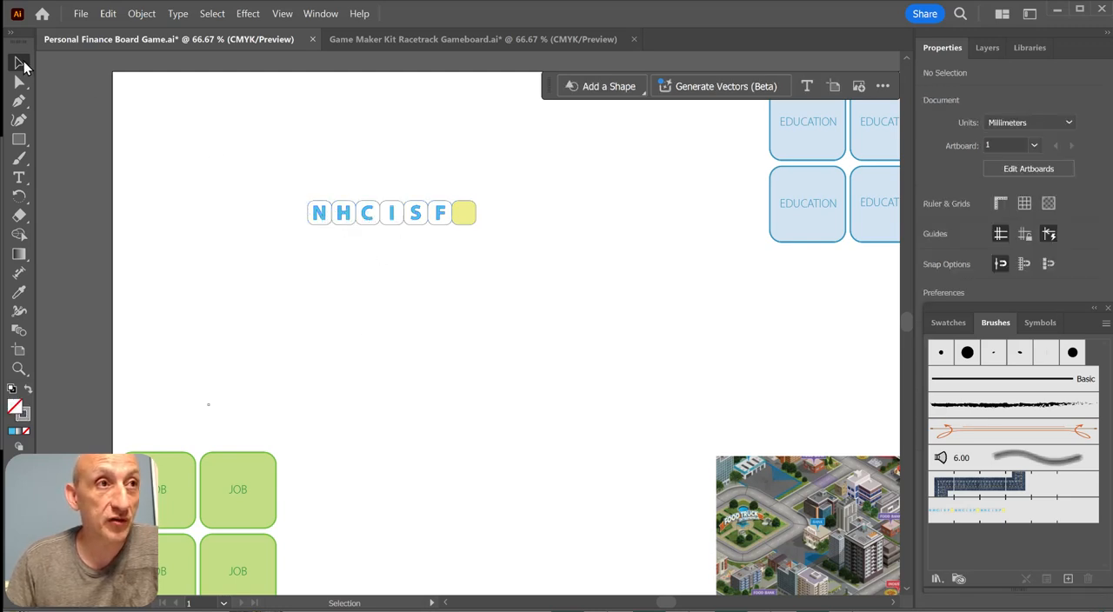
Make a pattern from the grouped row of N H C I S F tiles and name it Boardgame Path
click(336, 223)
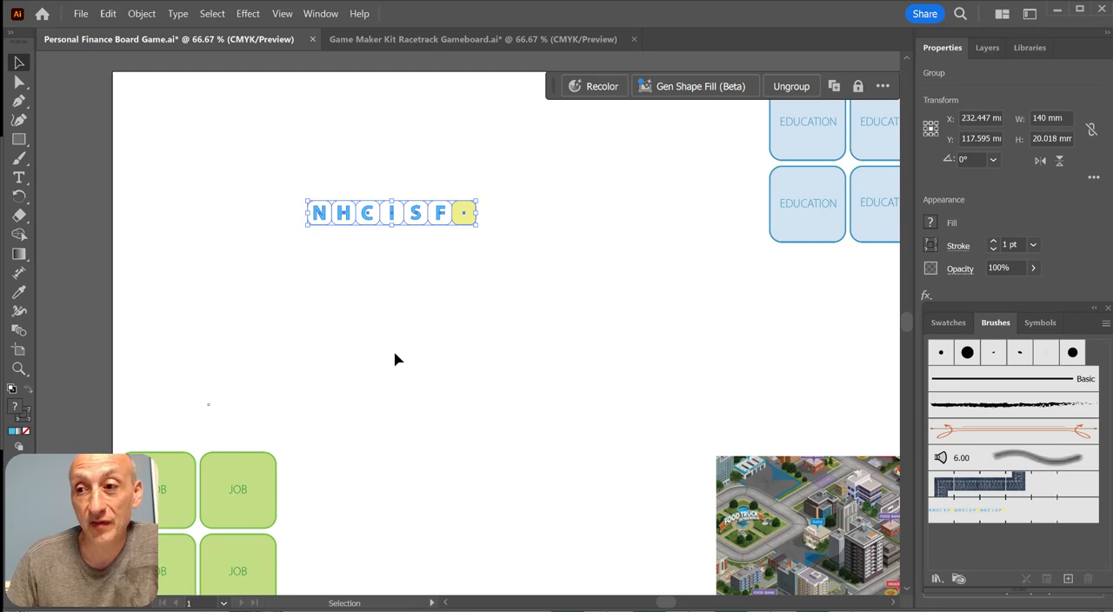
click(145, 15)
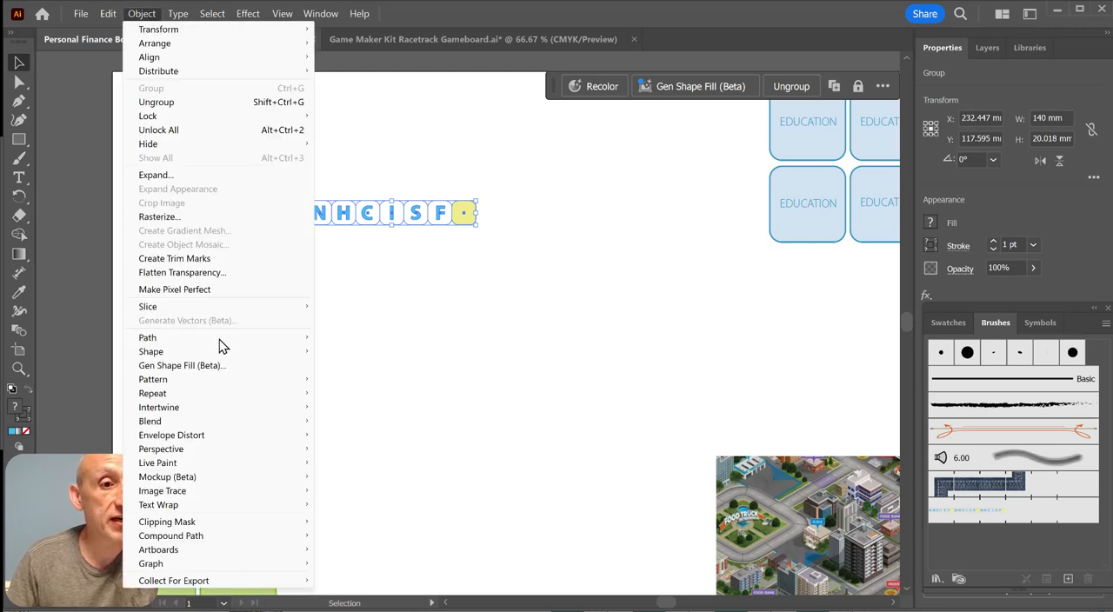
mouse_move(235, 385)
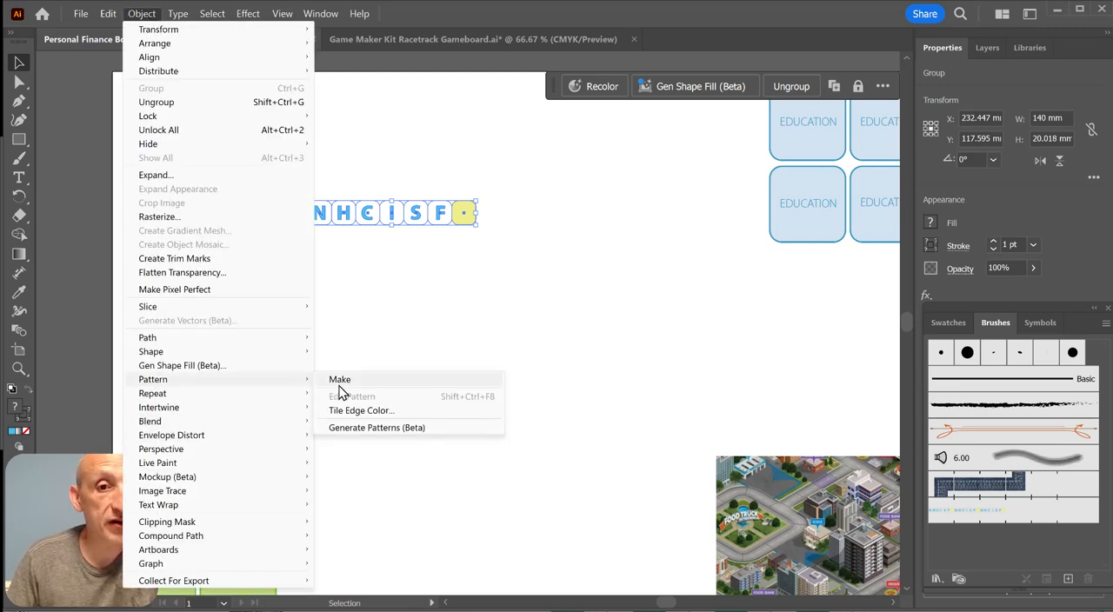
click(472, 377)
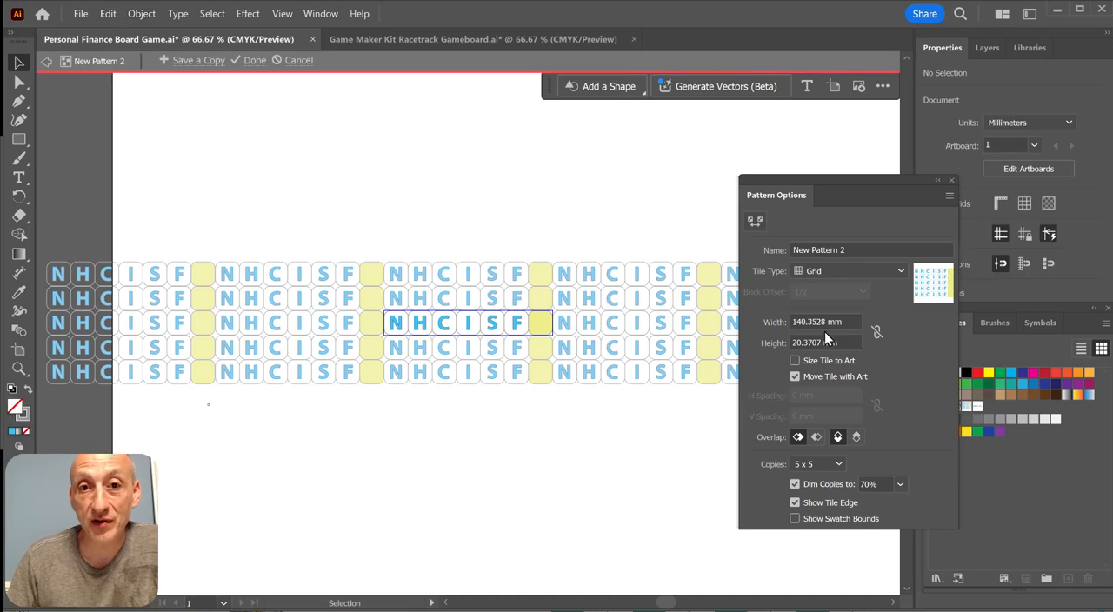
click(914, 251)
drag(913, 251, 748, 251)
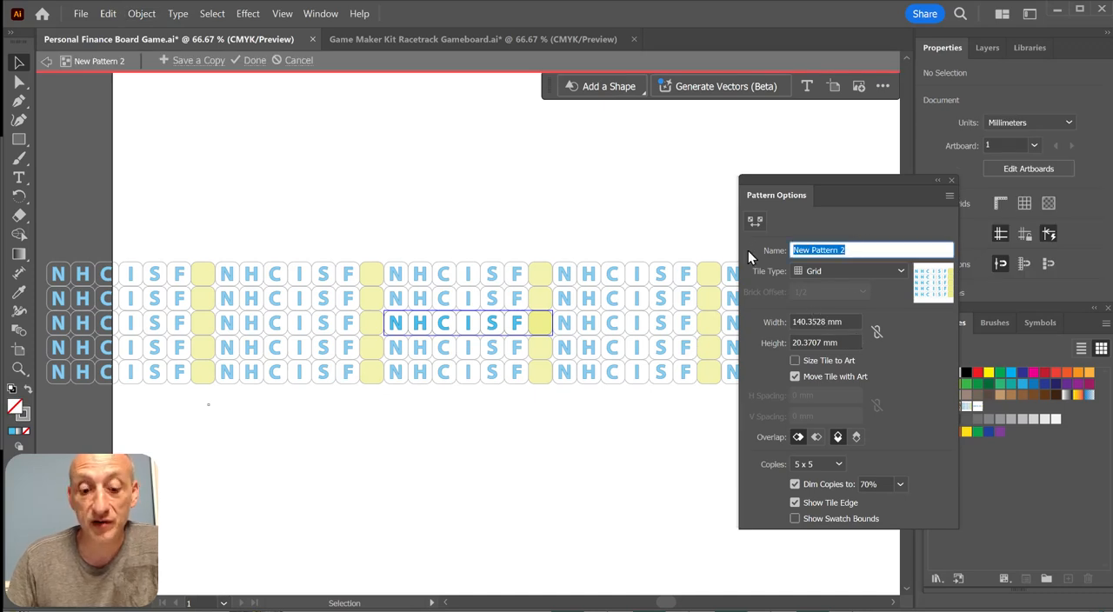
text(Boardgame Path)
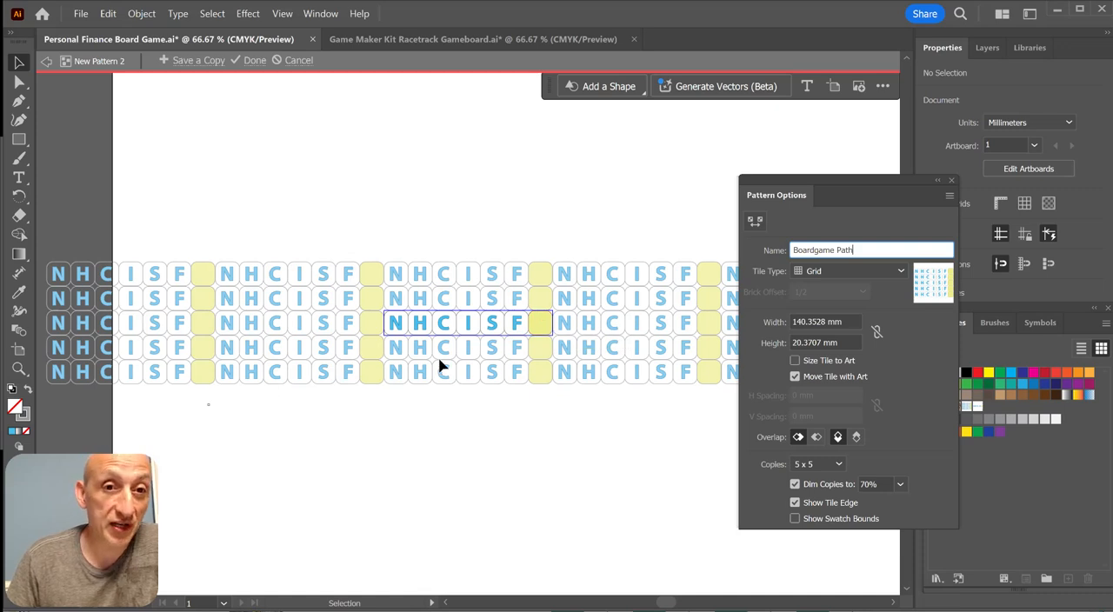
click(952, 181)
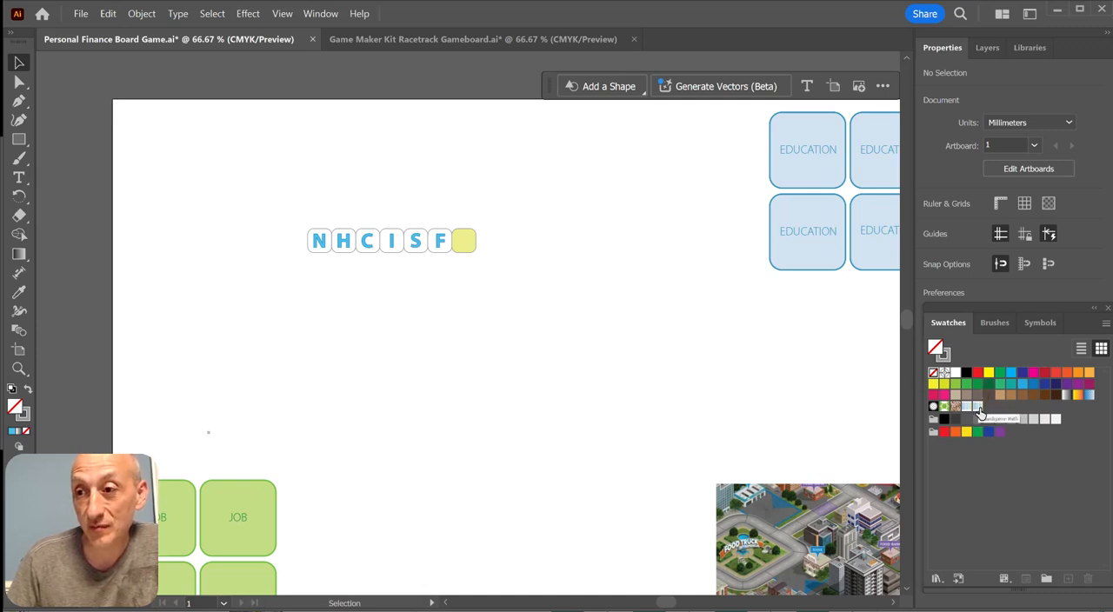
Create a new pattern brush and name it Boardgame Path
click(996, 325)
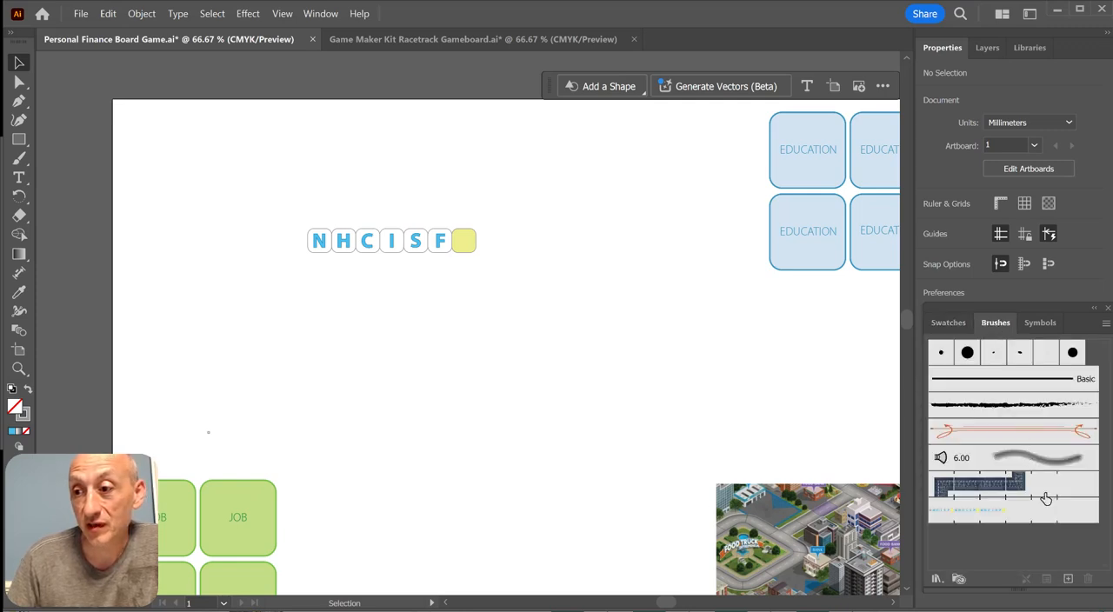
click(1069, 579)
click(578, 410)
click(567, 450)
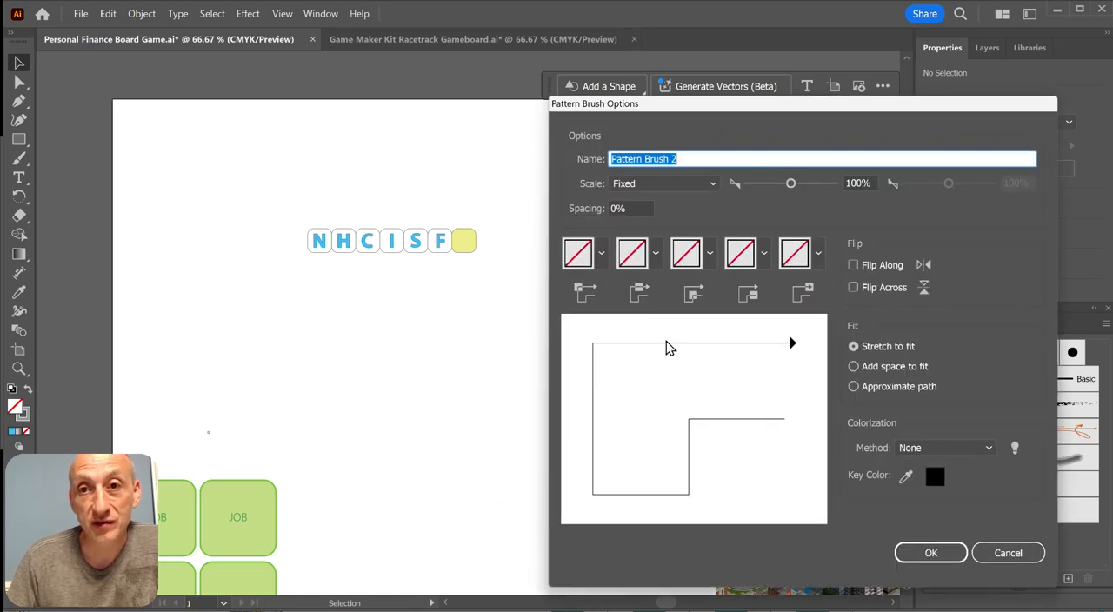
text(<?xml version="1.0" encoding="U)
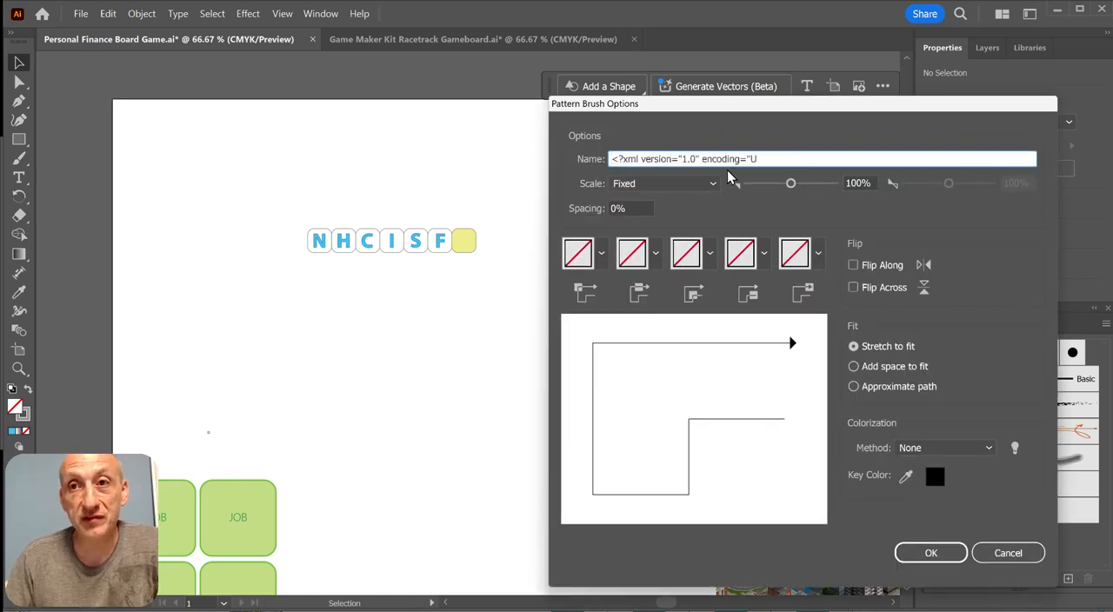
drag(777, 159, 546, 158)
text(Boardgame Path)
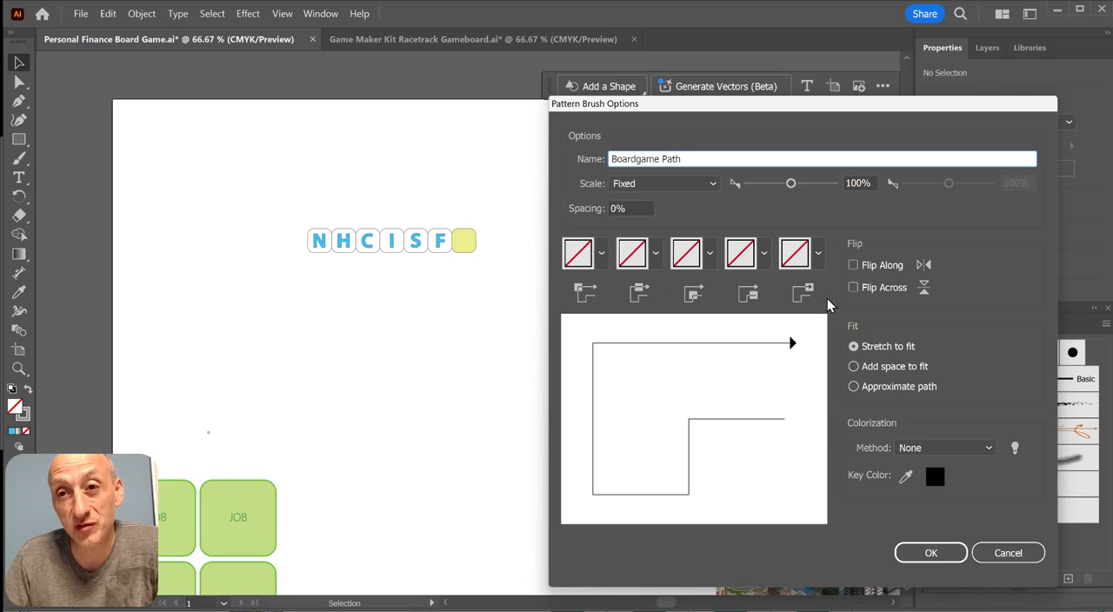
Assign the Boardgame Path pattern to the brush's outer corner and side tiles and save the brush
click(601, 261)
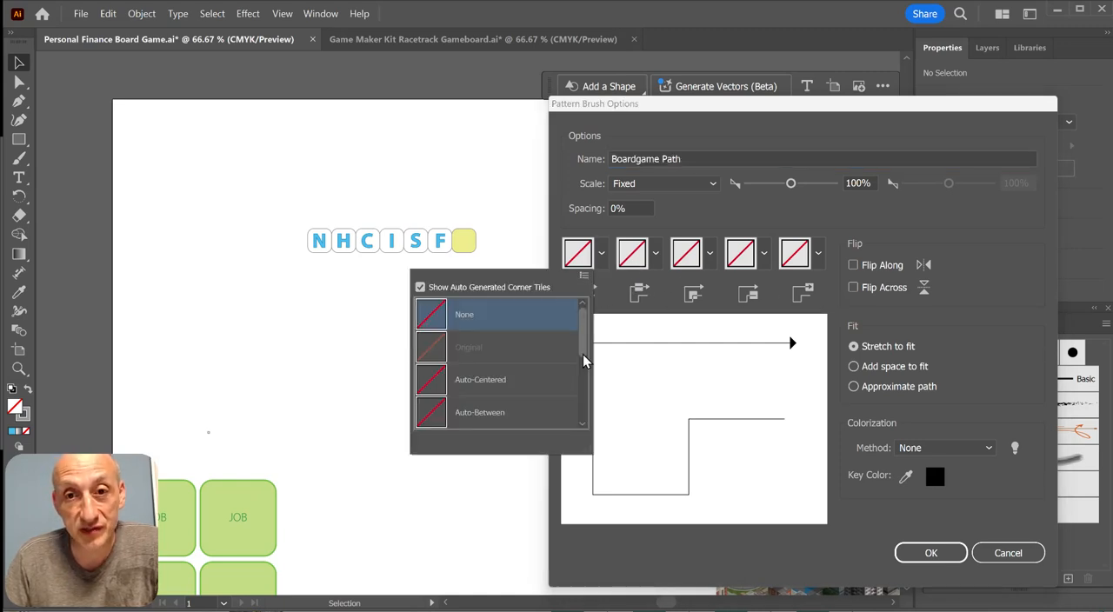
drag(586, 346, 584, 403)
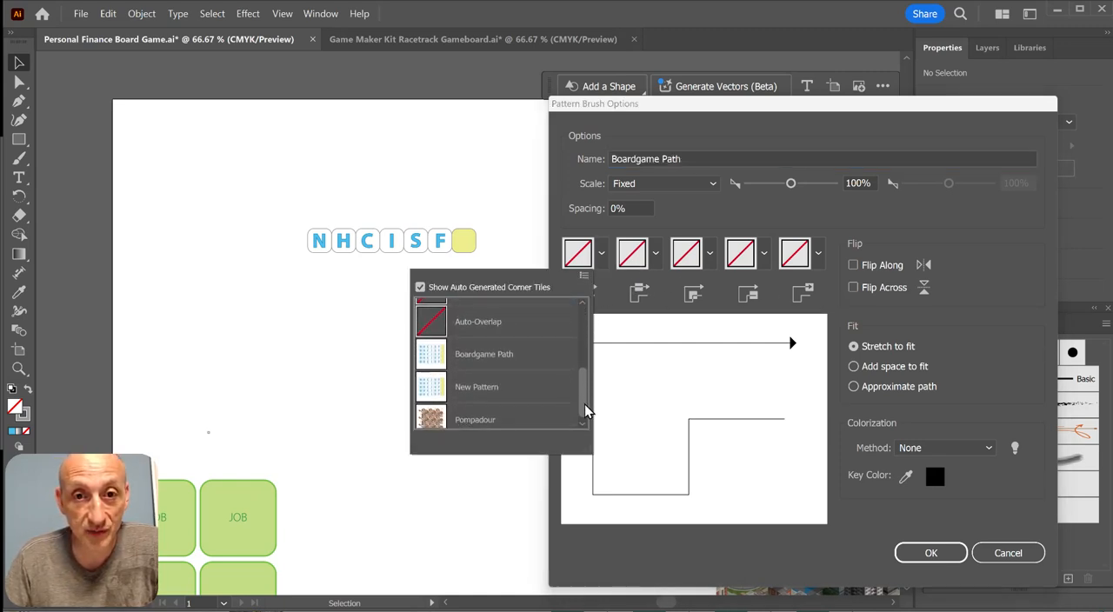
click(511, 351)
click(654, 284)
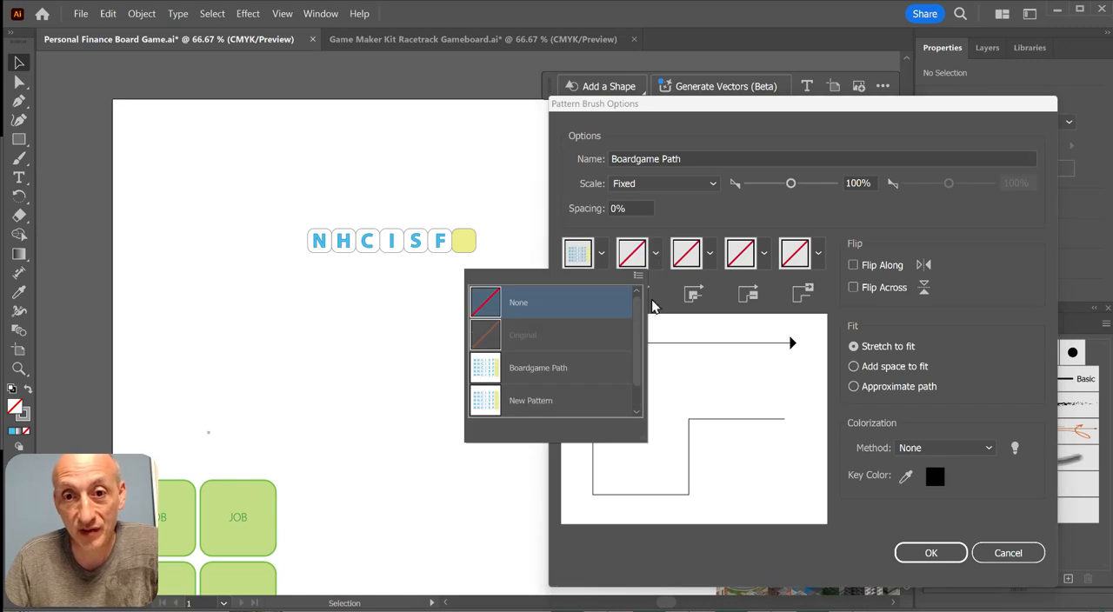
click(550, 369)
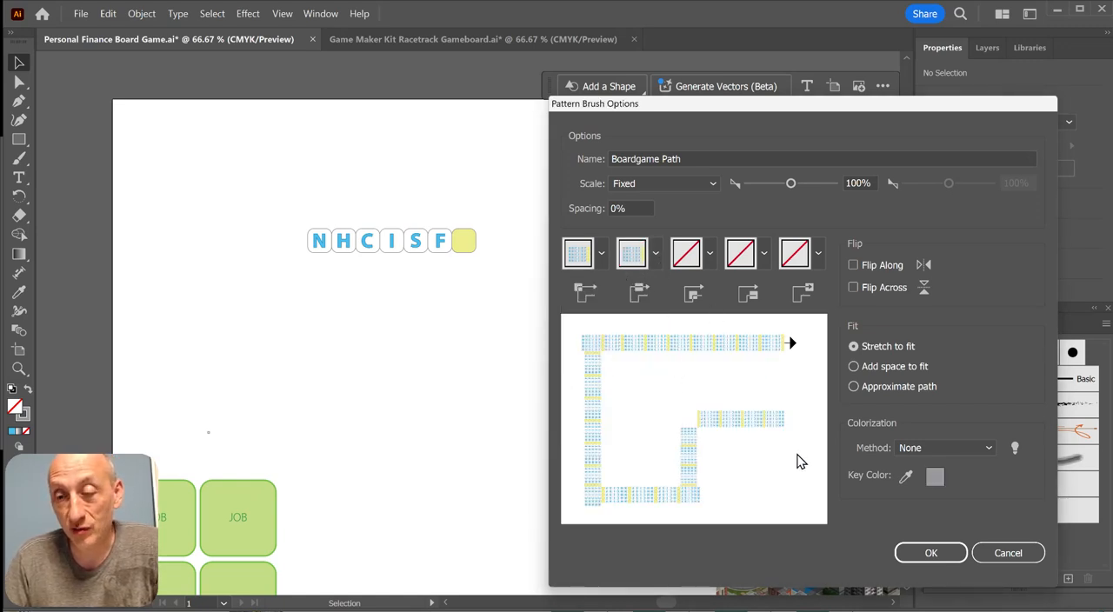
click(929, 555)
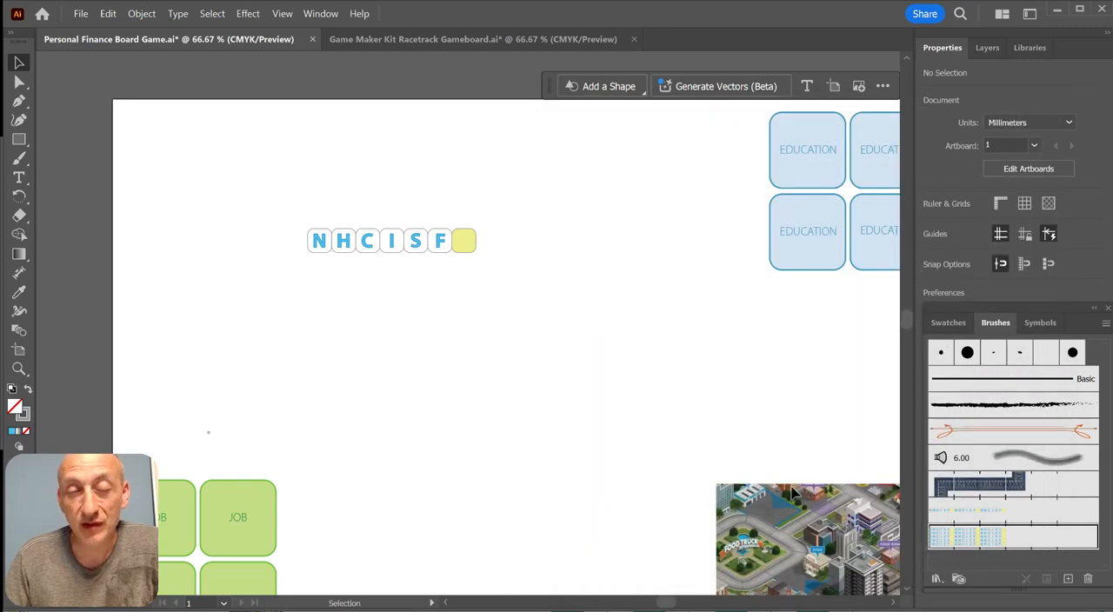
Paint a long winding path across the artboard with the existing single-row letter-tile brush
click(26, 158)
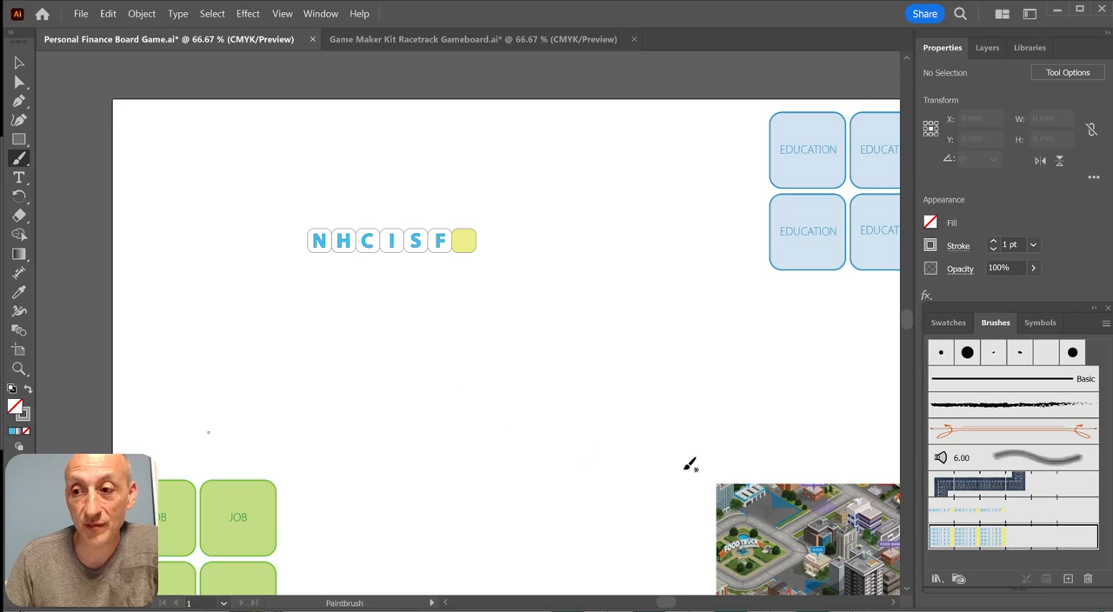
click(972, 513)
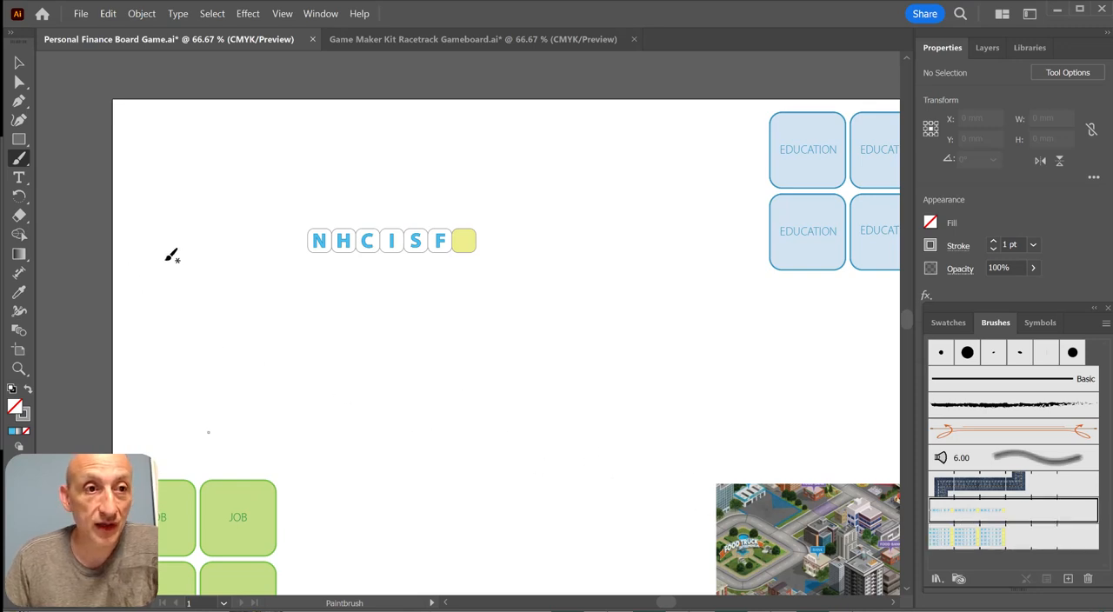
mouse_move(174, 250)
mouse_down()
mouse_move(233, 333)
mouse_move(404, 295)
mouse_move(467, 363)
mouse_move(572, 344)
mouse_move(622, 259)
mouse_move(696, 251)
mouse_move(757, 353)
mouse_move(684, 427)
mouse_up()
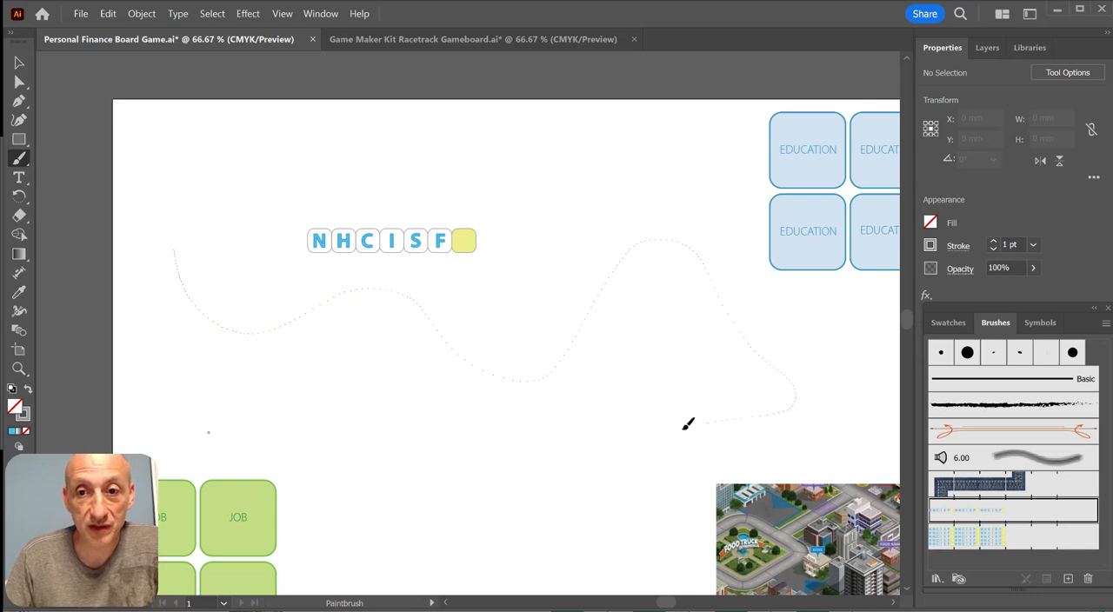
mouse_move(258, 433)
mouse_down()
mouse_move(171, 414)
mouse_move(160, 368)
mouse_up()
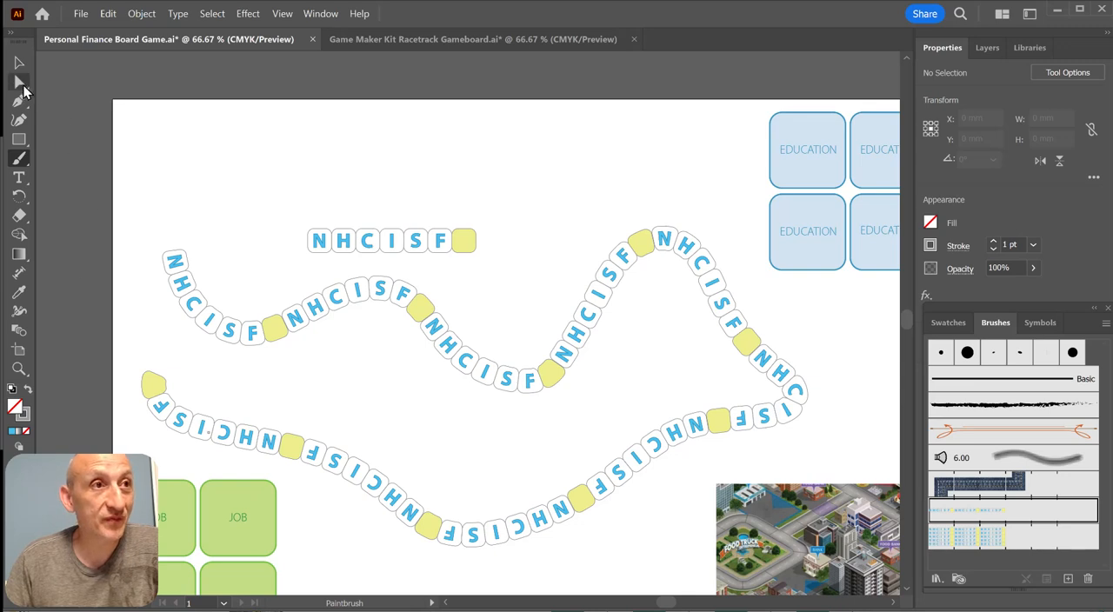
Reshape the painted tile path with Direct Selection, moving its start near the artboard's upper edge and bending its opening curves
click(21, 83)
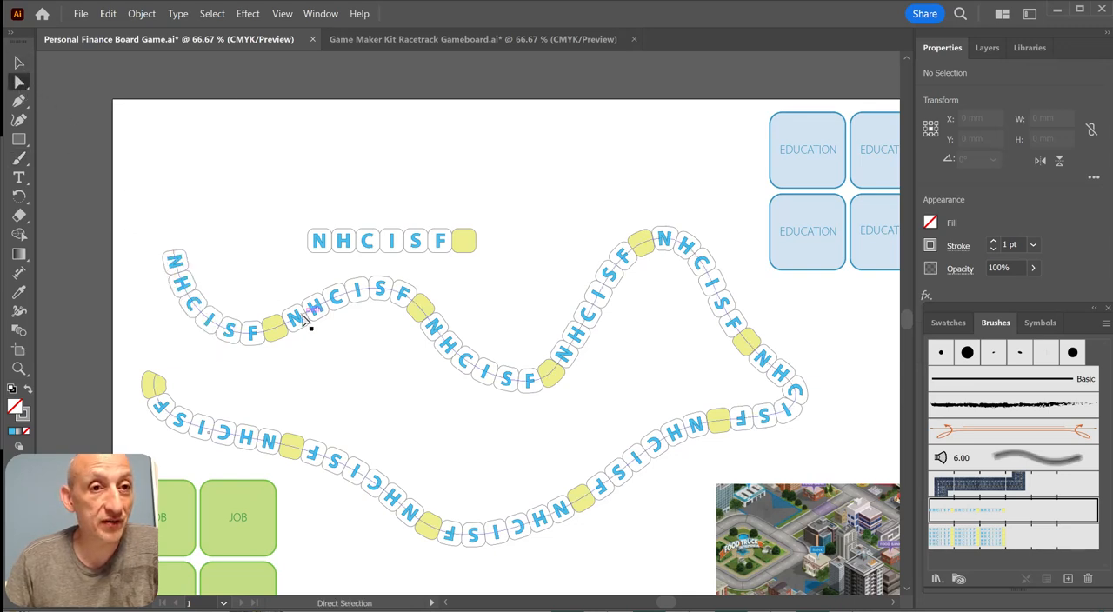
mouse_move(308, 320)
mouse_down()
mouse_move(309, 307)
mouse_move(348, 318)
mouse_move(373, 425)
mouse_move(361, 441)
mouse_move(159, 254)
mouse_move(171, 252)
mouse_move(146, 123)
mouse_move(294, 113)
mouse_up()
drag(182, 294, 99, 166)
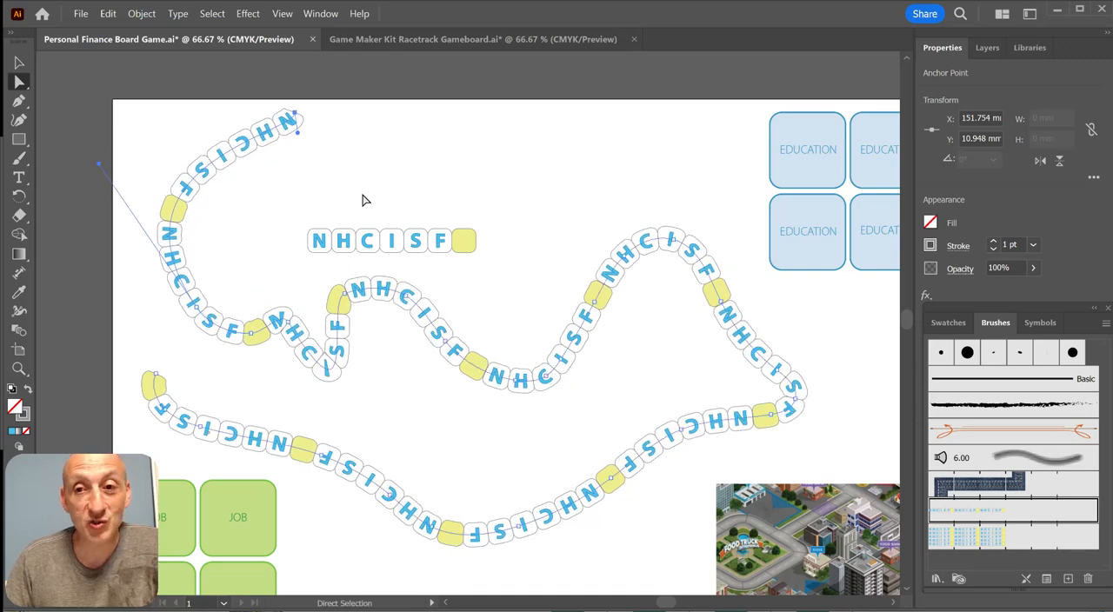